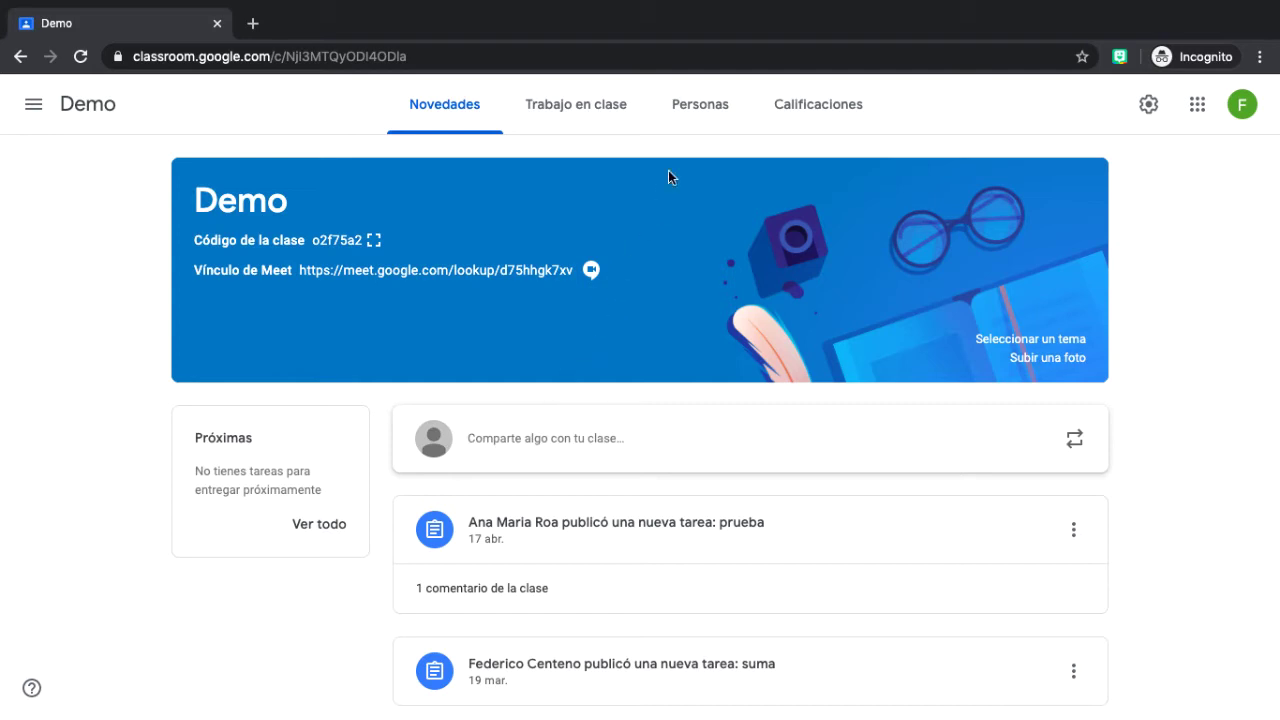
Go to the Demo class's Personas page listing its teachers and students.
{"action": "left_click", "coordinate": [697, 107]}
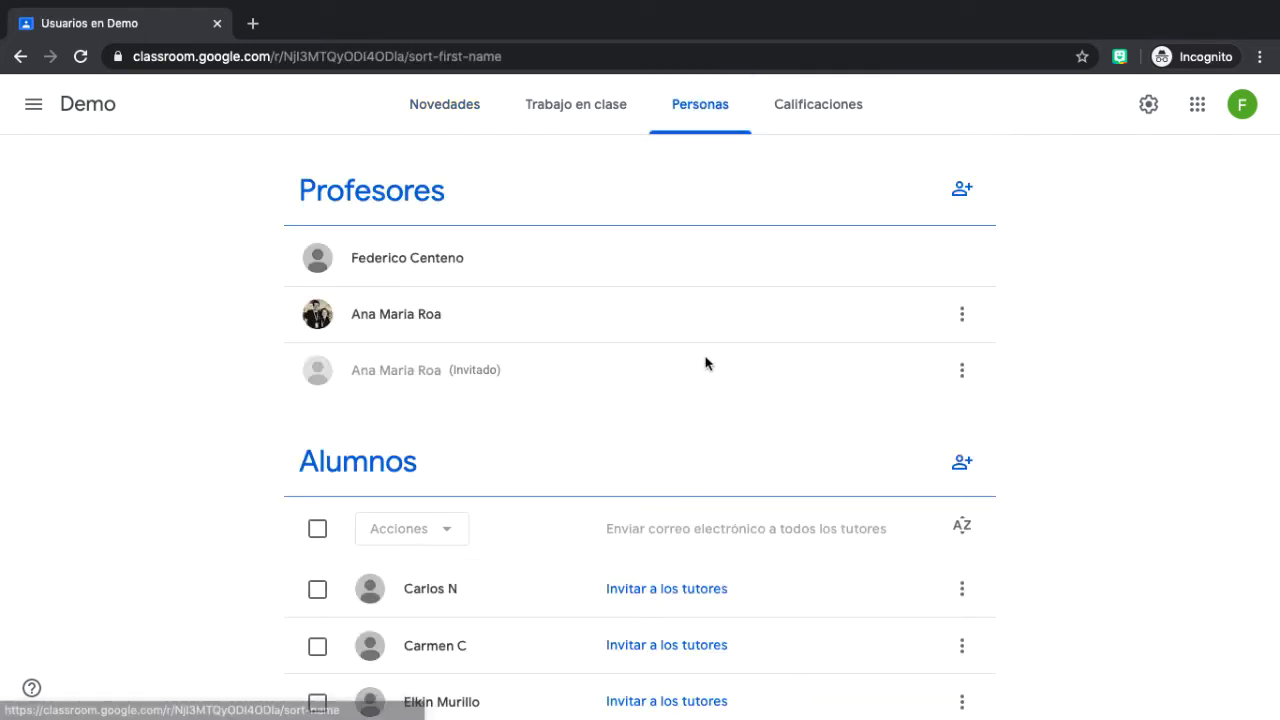
{"action": "scroll", "coordinate": [705, 430], "scroll_direction": "down", "scroll_amount": 3}
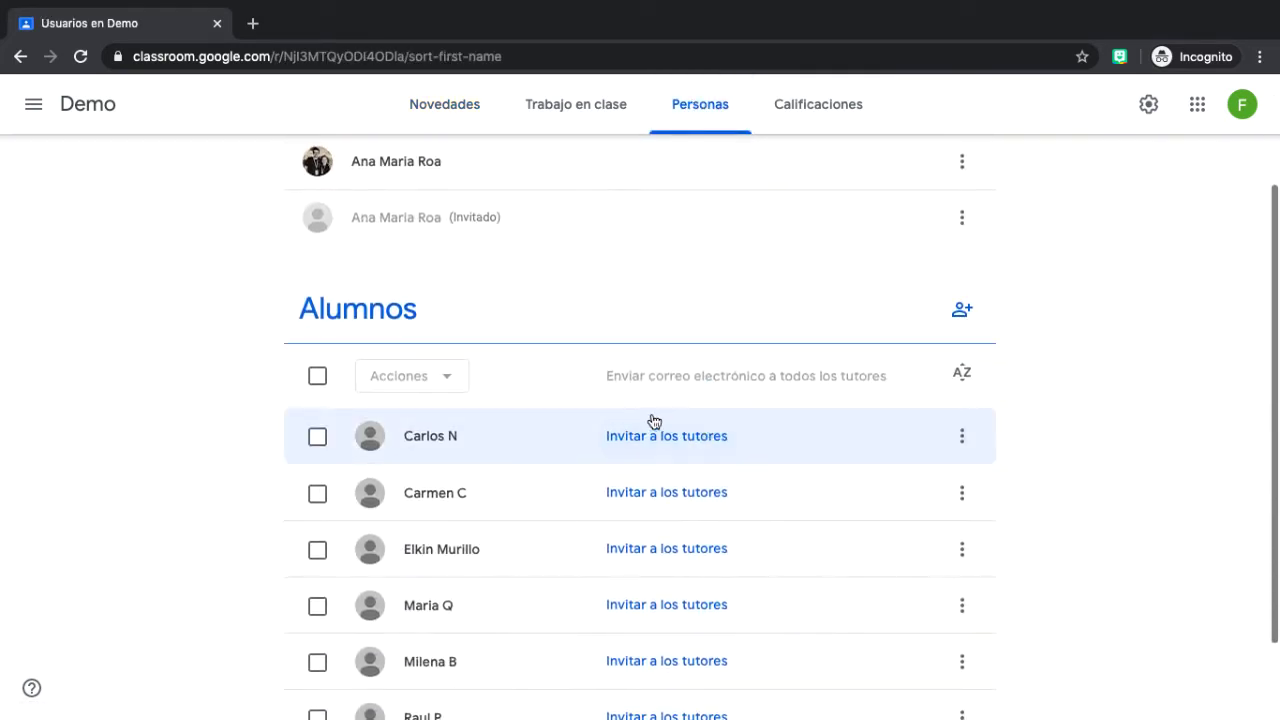
{"action": "scroll", "coordinate": [708, 470], "scroll_direction": "down", "scroll_amount": 1}
{"action": "scroll", "coordinate": [708, 470], "scroll_direction": "down", "scroll_amount": 2}
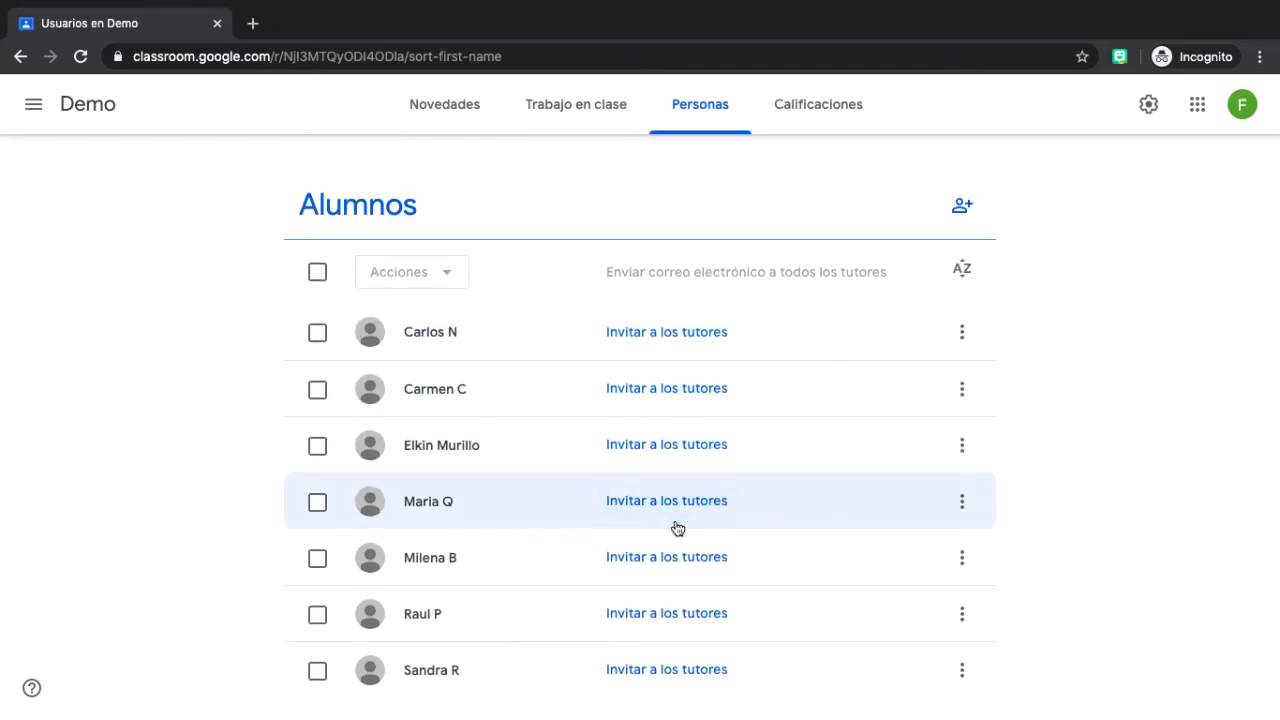
{"action": "scroll", "coordinate": [679, 390], "scroll_direction": "up", "scroll_amount": 2}
{"action": "scroll", "coordinate": [679, 390], "scroll_direction": "up", "scroll_amount": 3}
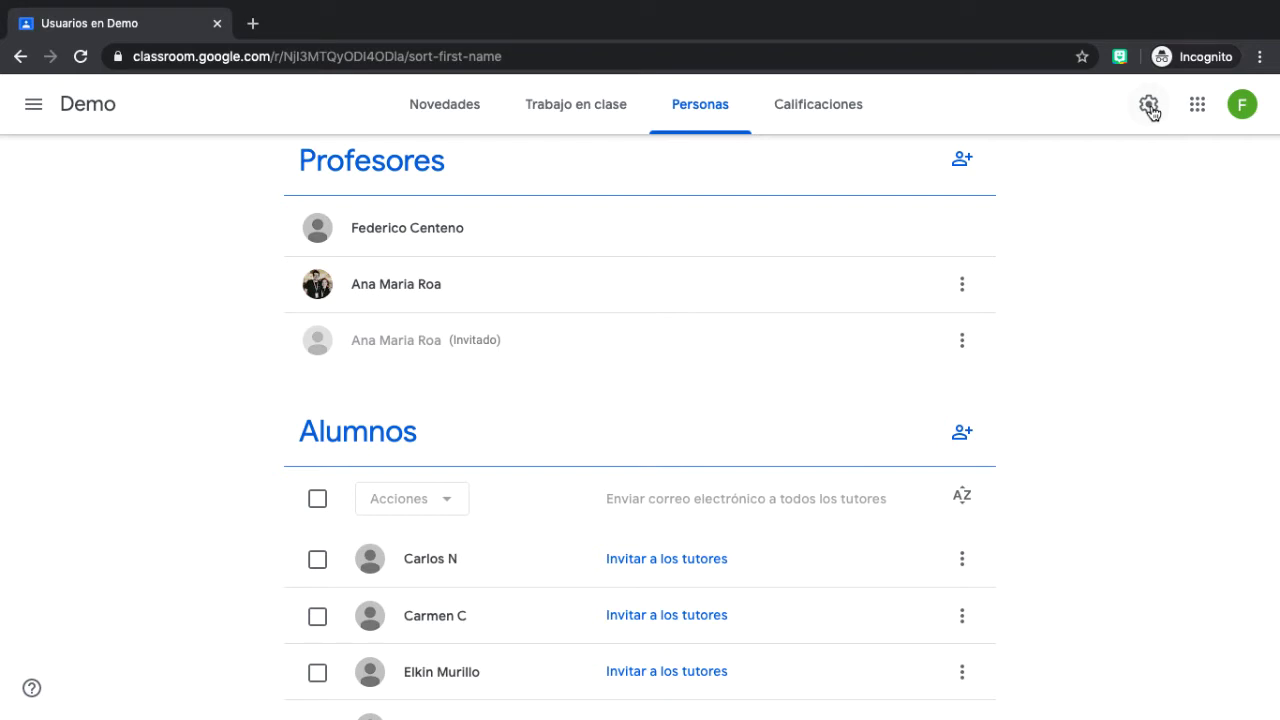
From the class settings, view the example under Resúmenes para tutores.
{"action": "left_click", "coordinate": [1150, 108]}
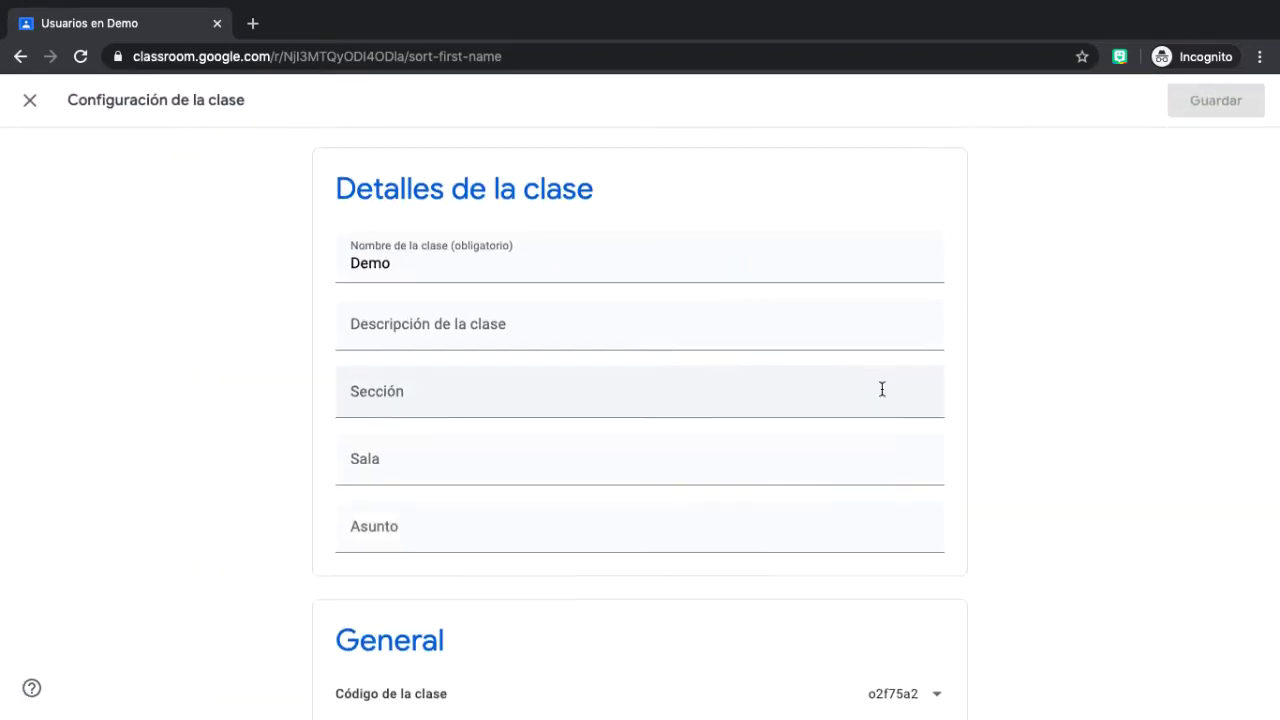
{"action": "scroll", "coordinate": [882, 389], "scroll_direction": "down", "scroll_amount": 8}
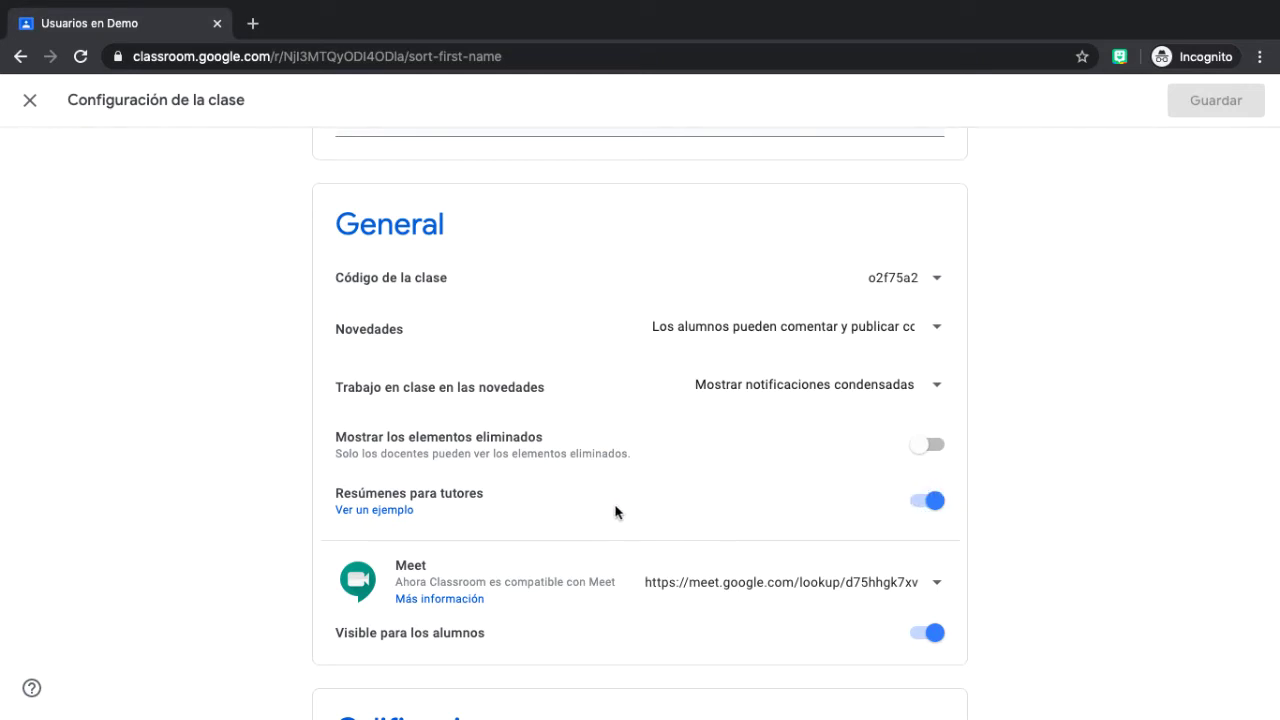
{"action": "left_click", "coordinate": [385, 512]}
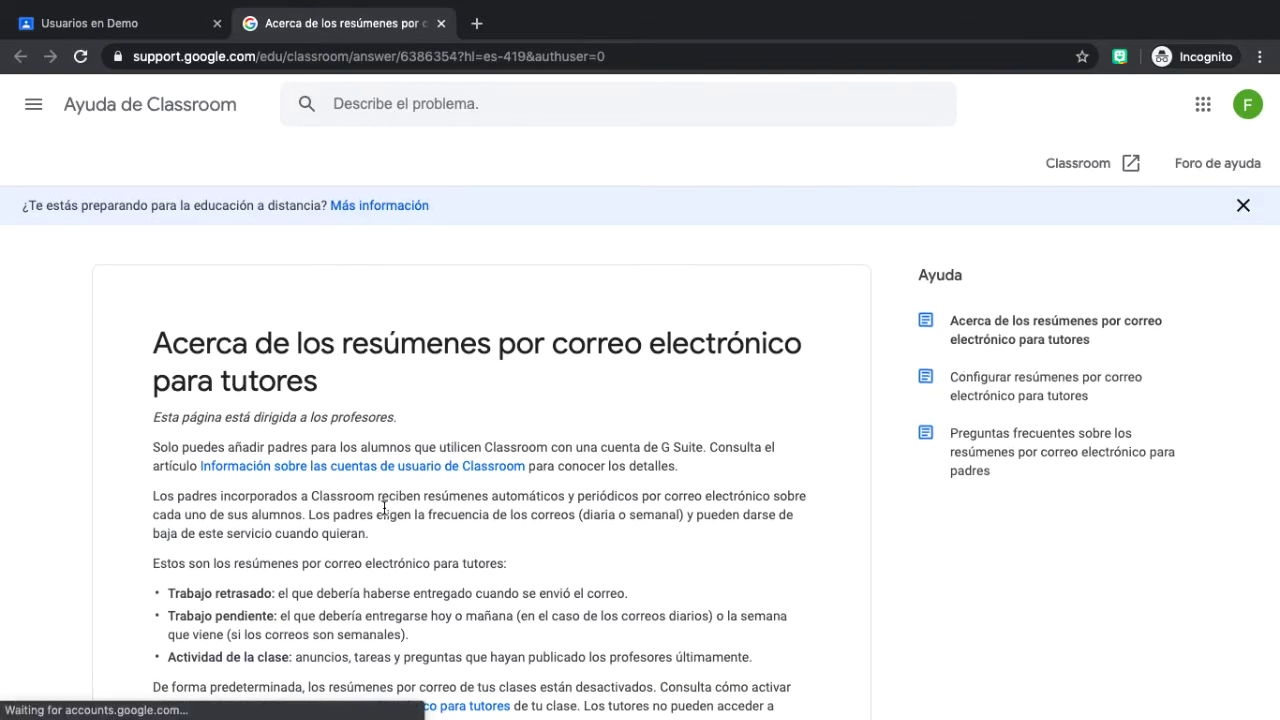
Read the help article's sample guardian e-mail summary, then close its tab.
{"action": "scroll", "coordinate": [384, 510], "scroll_direction": "down", "scroll_amount": 5}
{"action": "scroll", "coordinate": [383, 507], "scroll_direction": "down", "scroll_amount": 2}
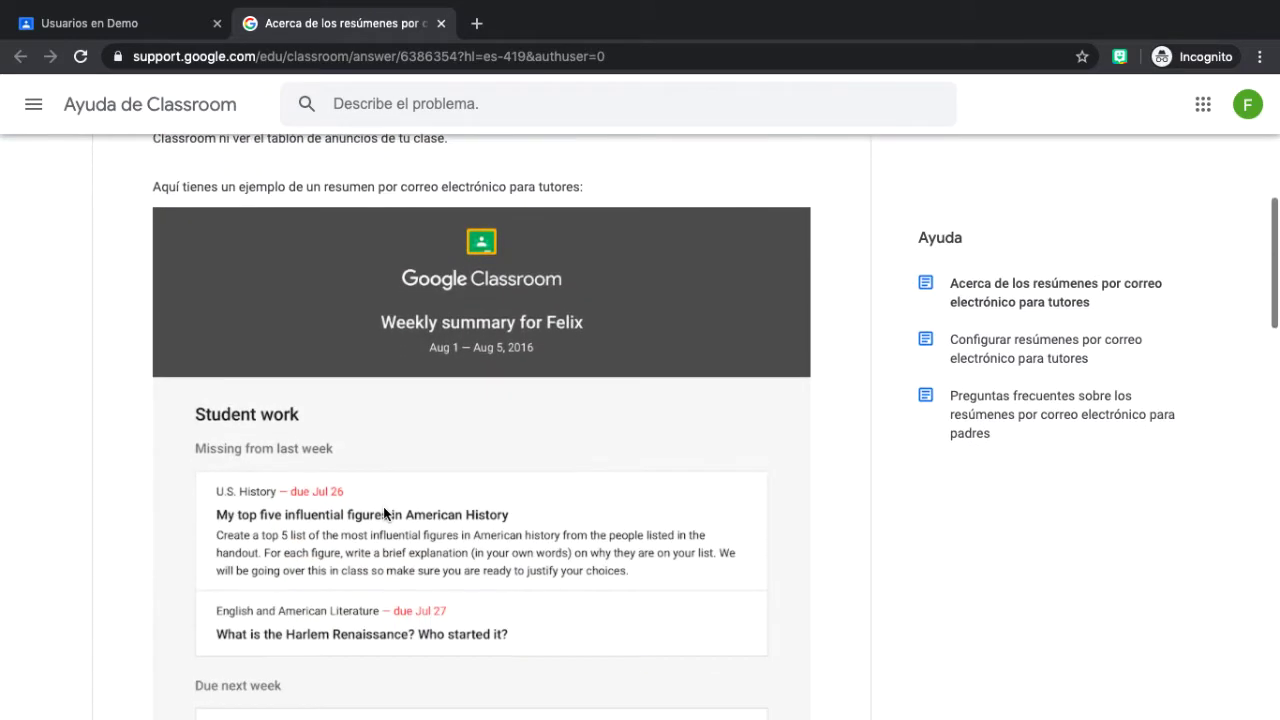
{"action": "scroll", "coordinate": [383, 506], "scroll_direction": "down", "scroll_amount": 1}
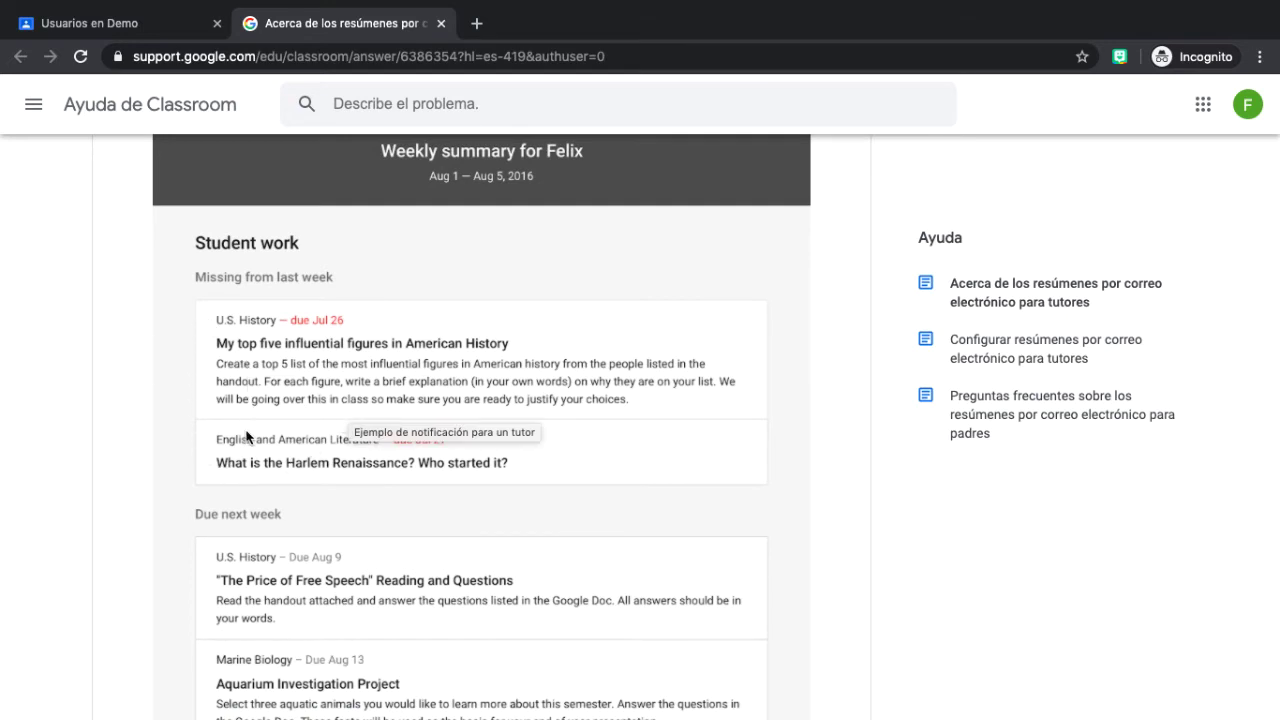
{"action": "scroll", "coordinate": [247, 436], "scroll_direction": "down", "scroll_amount": 3}
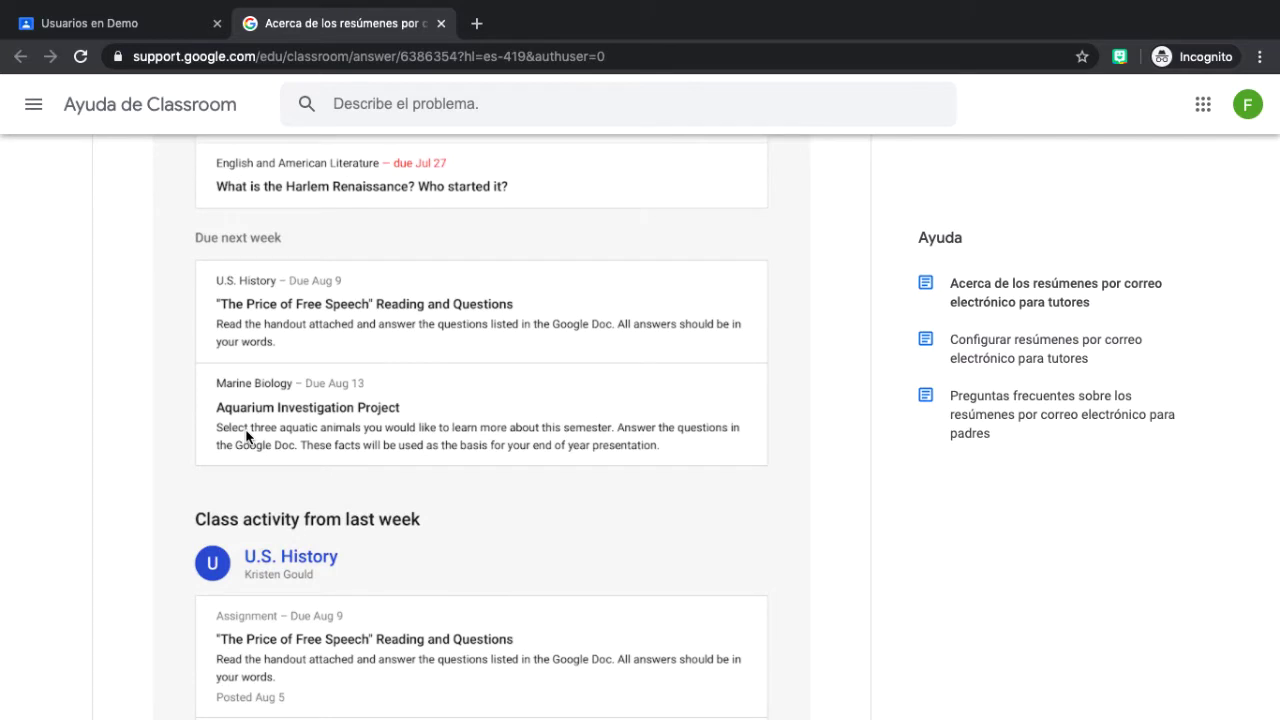
{"action": "scroll", "coordinate": [247, 436], "scroll_direction": "down", "scroll_amount": 3}
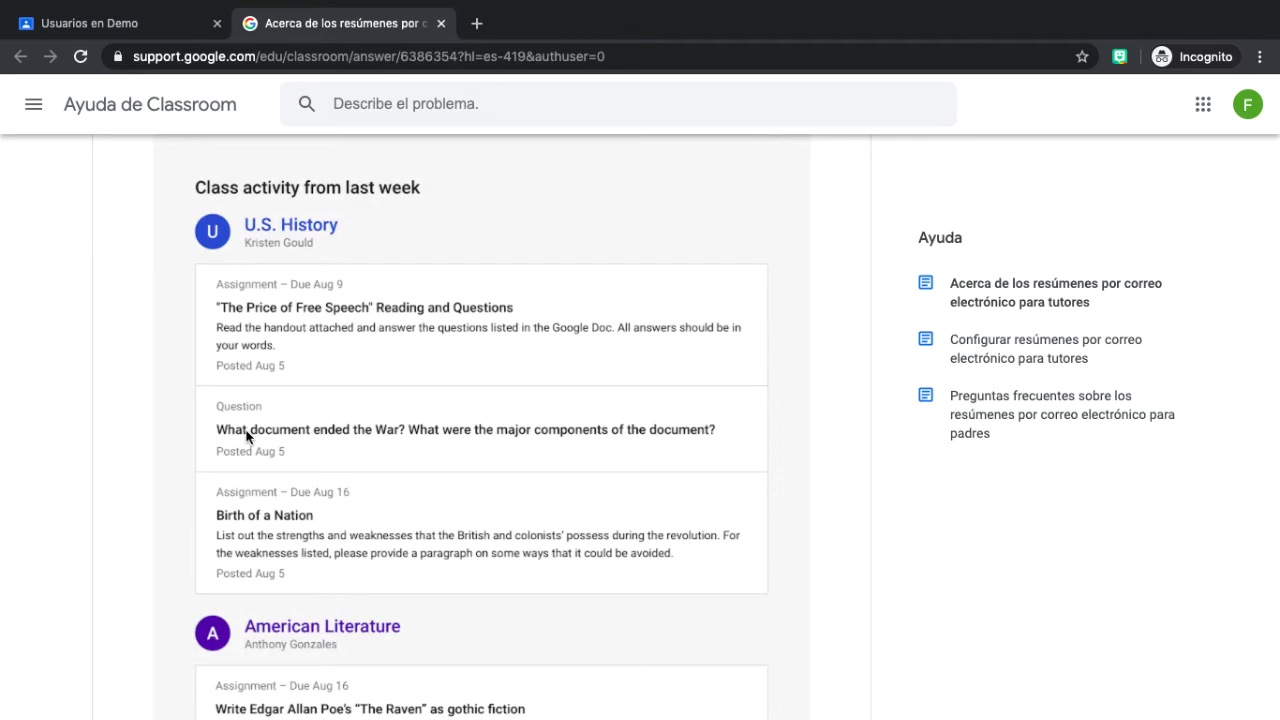
{"action": "scroll", "coordinate": [247, 436], "scroll_direction": "down", "scroll_amount": 2}
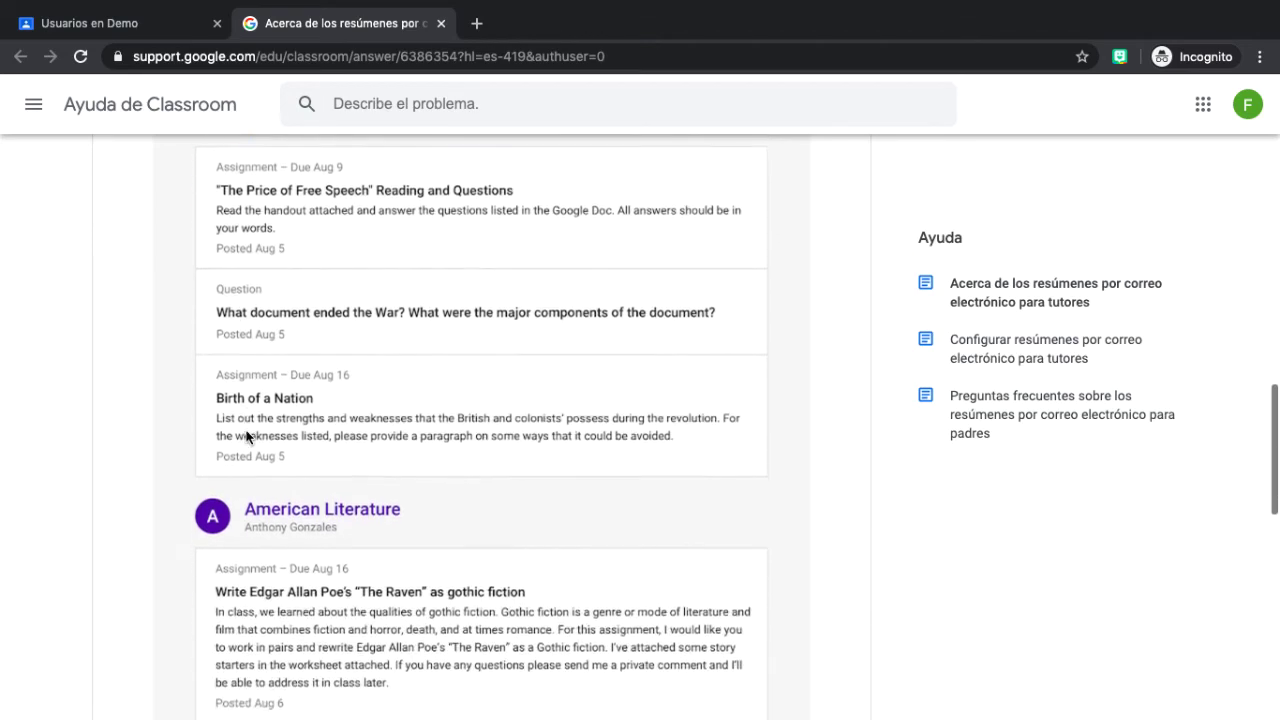
{"action": "scroll", "coordinate": [247, 436], "scroll_direction": "up", "scroll_amount": 4}
{"action": "scroll", "coordinate": [247, 436], "scroll_direction": "up", "scroll_amount": 3}
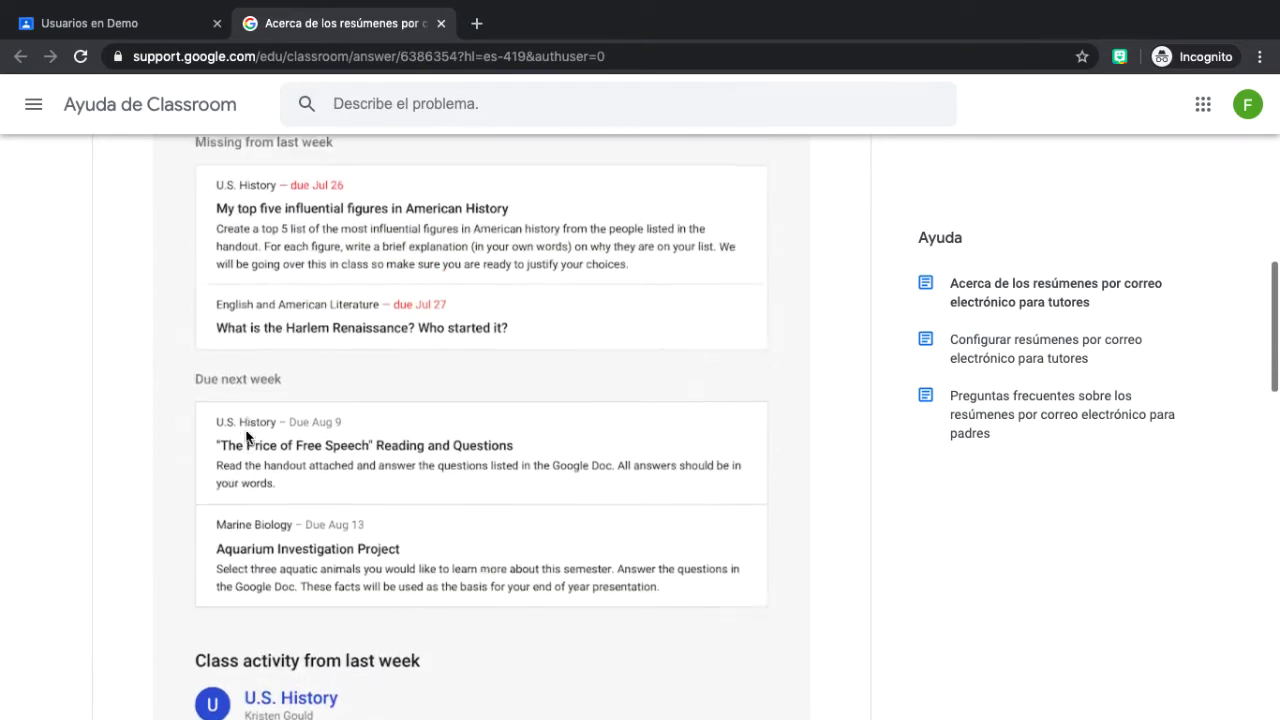
{"action": "left_click", "coordinate": [440, 24]}
Close Configuración de la clase without saving and scroll Personas down to Alumnos.
{"action": "scroll", "coordinate": [469, 223], "scroll_direction": "up", "scroll_amount": 1}
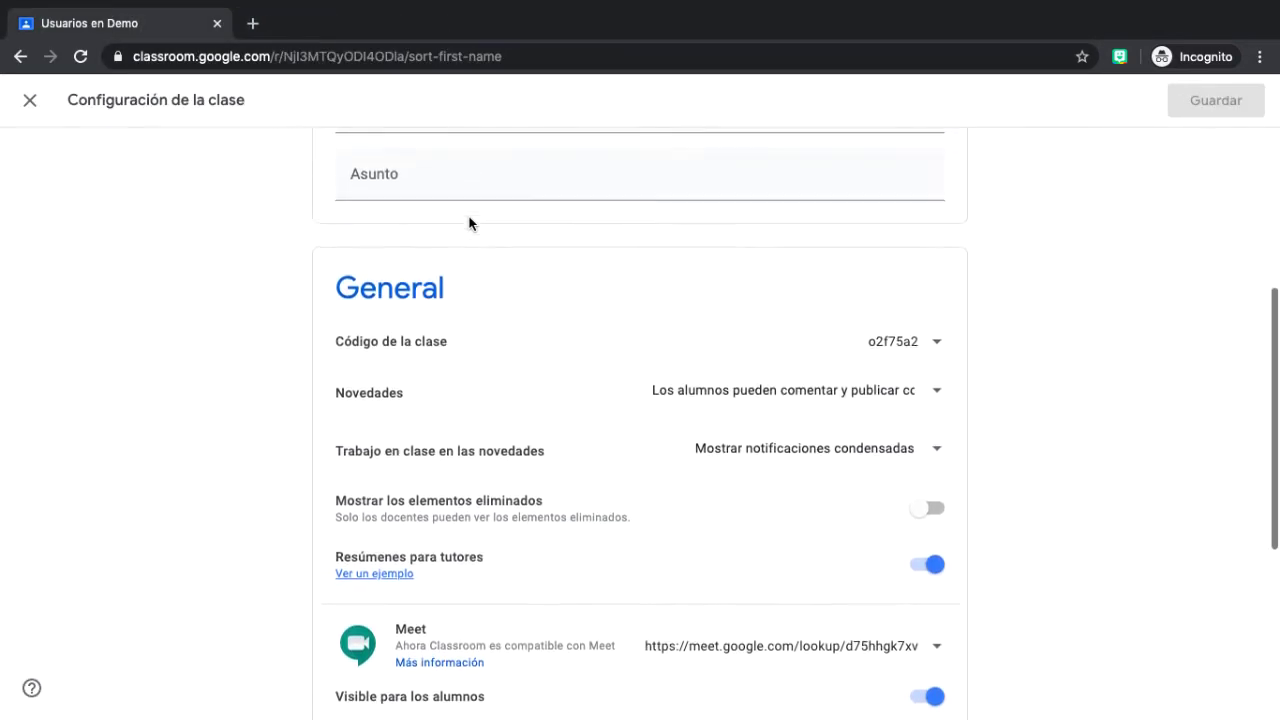
{"action": "scroll", "coordinate": [469, 223], "scroll_direction": "down", "scroll_amount": 1}
{"action": "scroll", "coordinate": [469, 223], "scroll_direction": "up", "scroll_amount": 3}
{"action": "scroll", "coordinate": [469, 223], "scroll_direction": "up", "scroll_amount": 1}
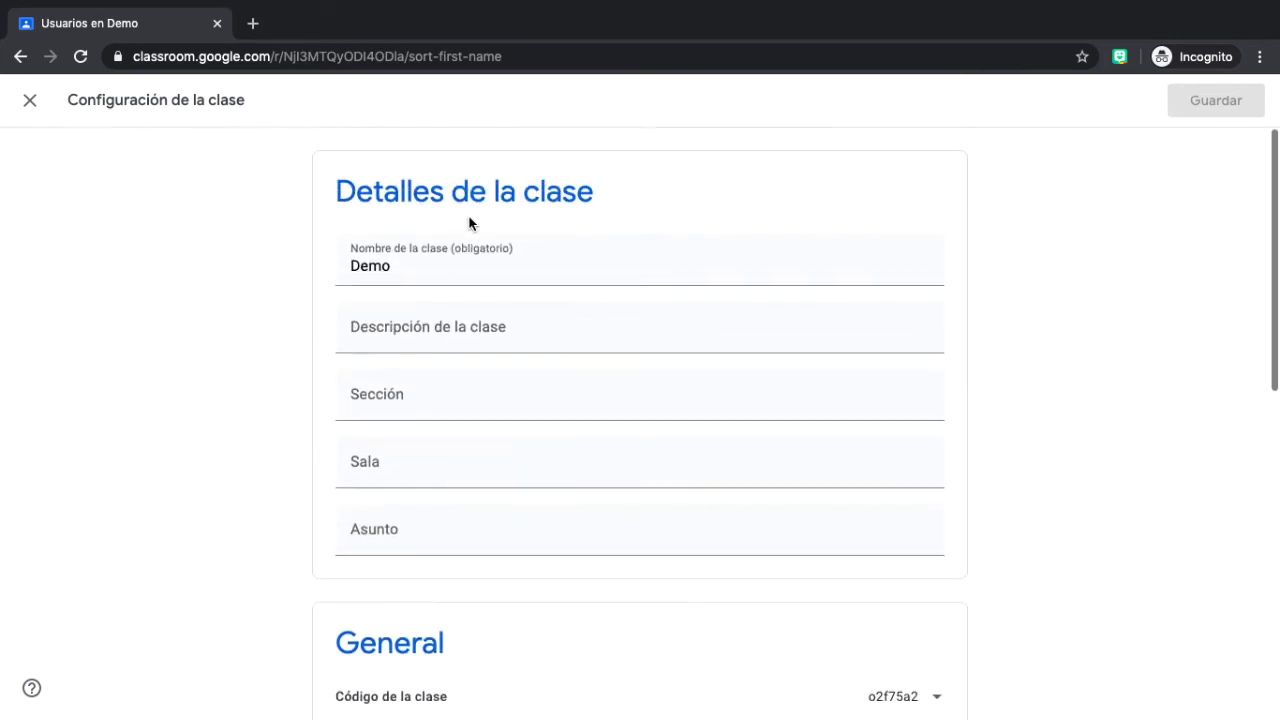
{"action": "left_click", "coordinate": [30, 104]}
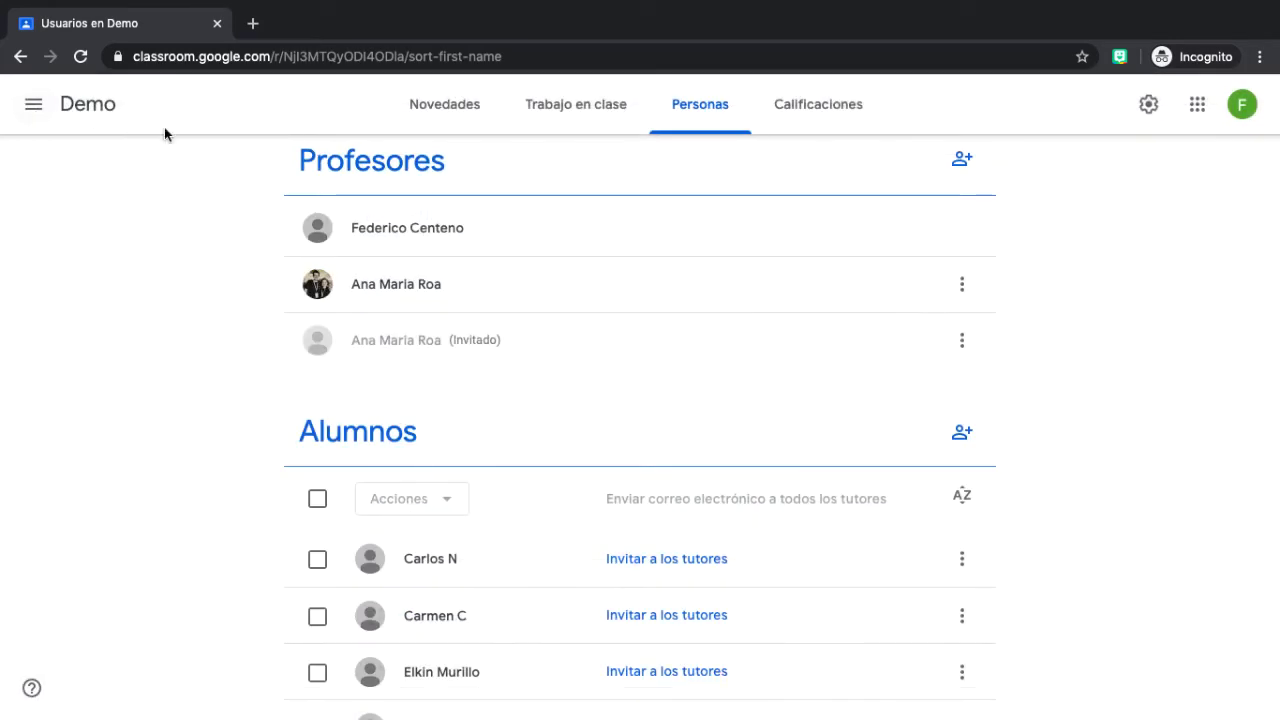
{"action": "scroll", "coordinate": [615, 368], "scroll_direction": "down", "scroll_amount": 2}
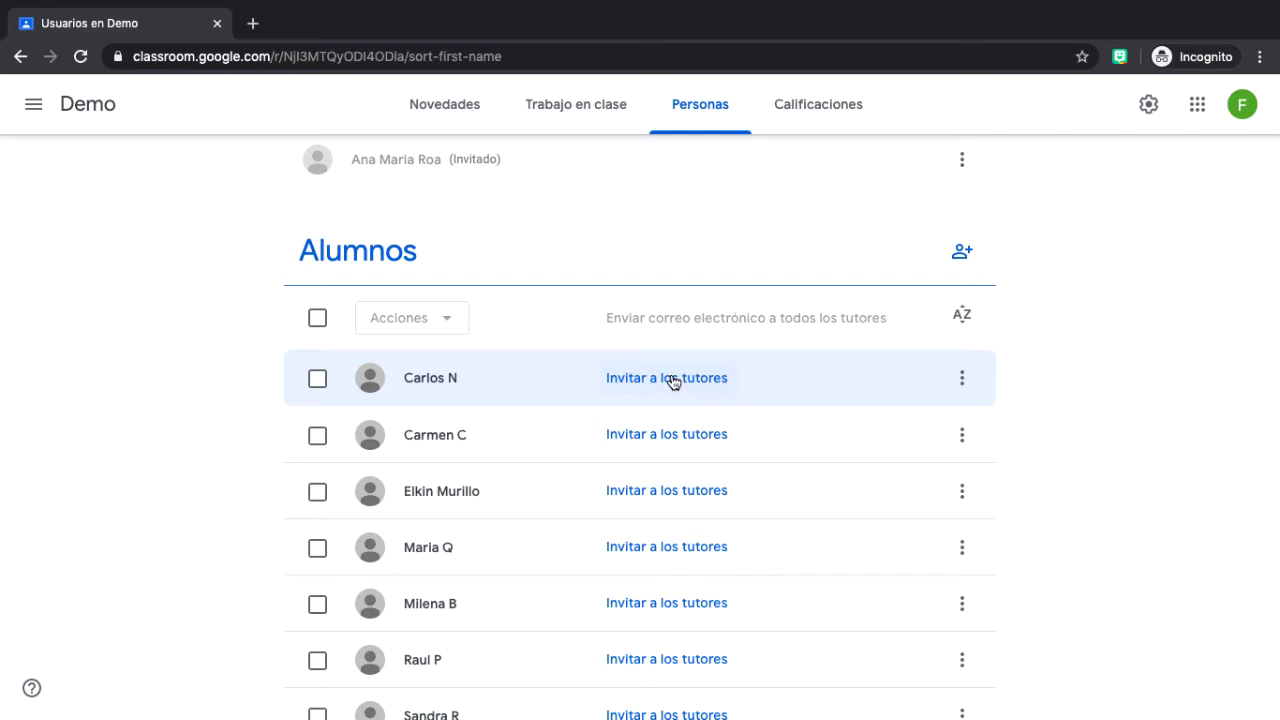
{"action": "left_click", "coordinate": [673, 380]}
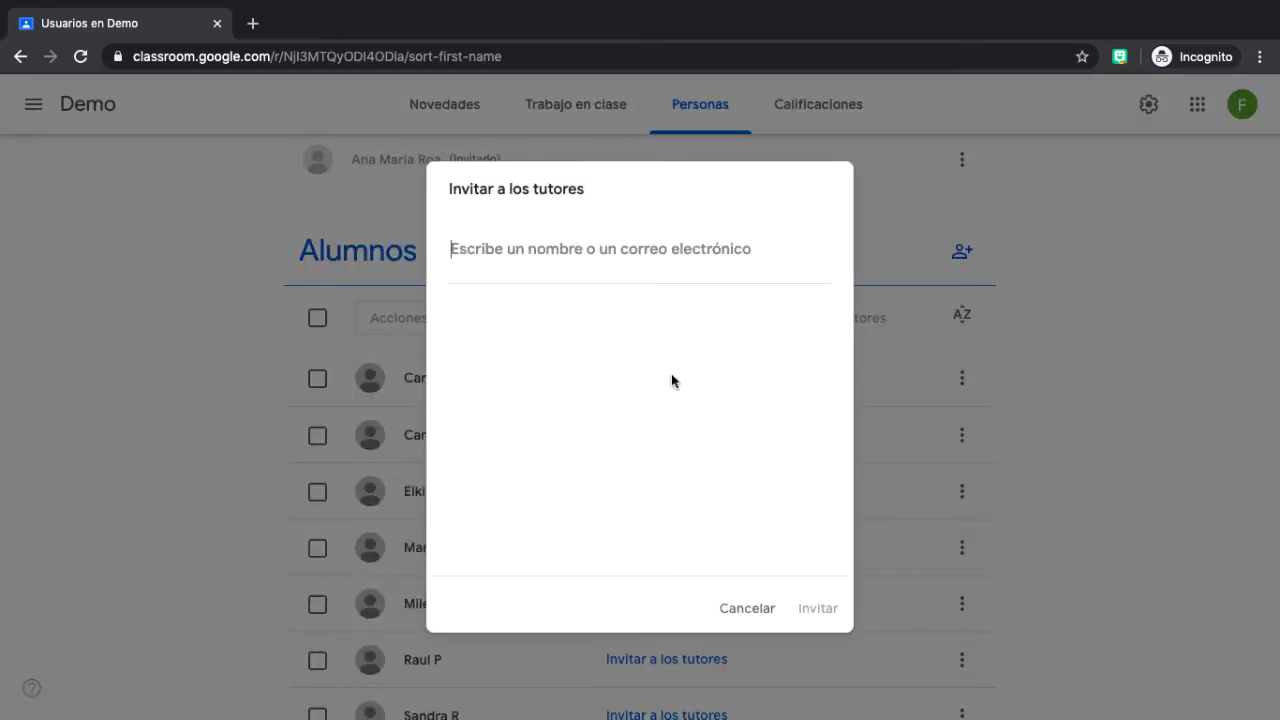
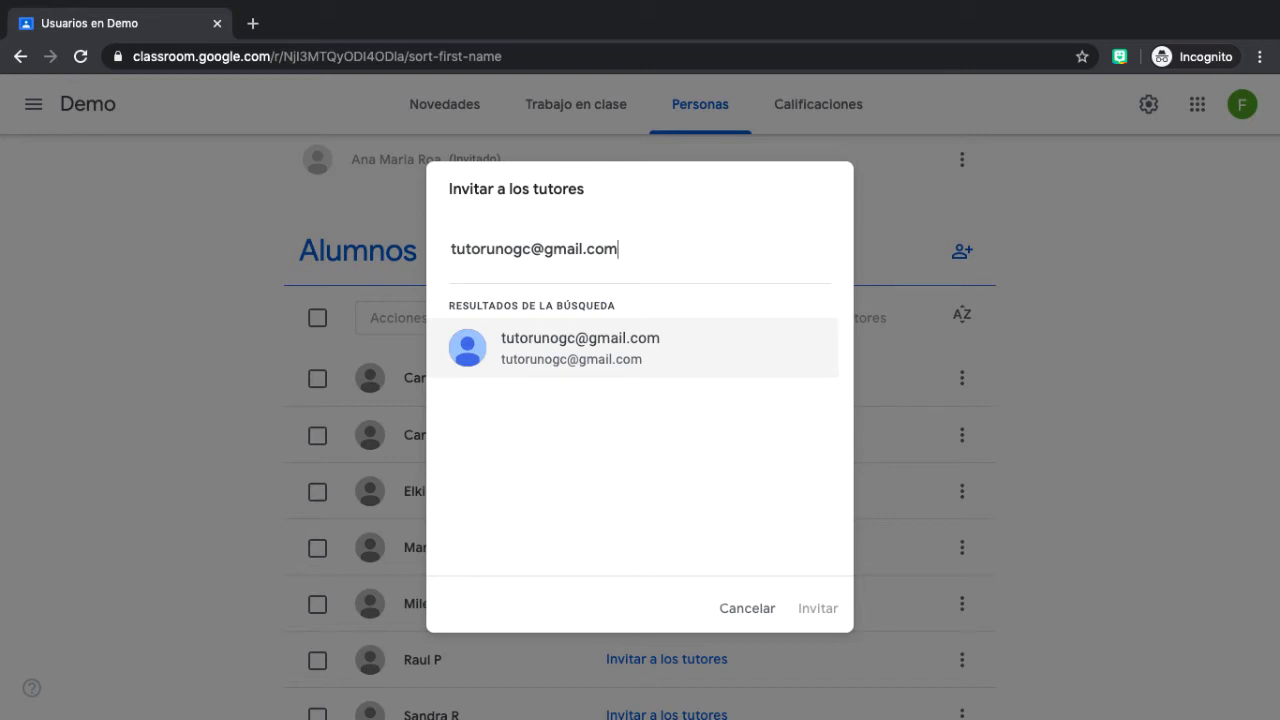
{"action": "left_click", "coordinate": [573, 351]}
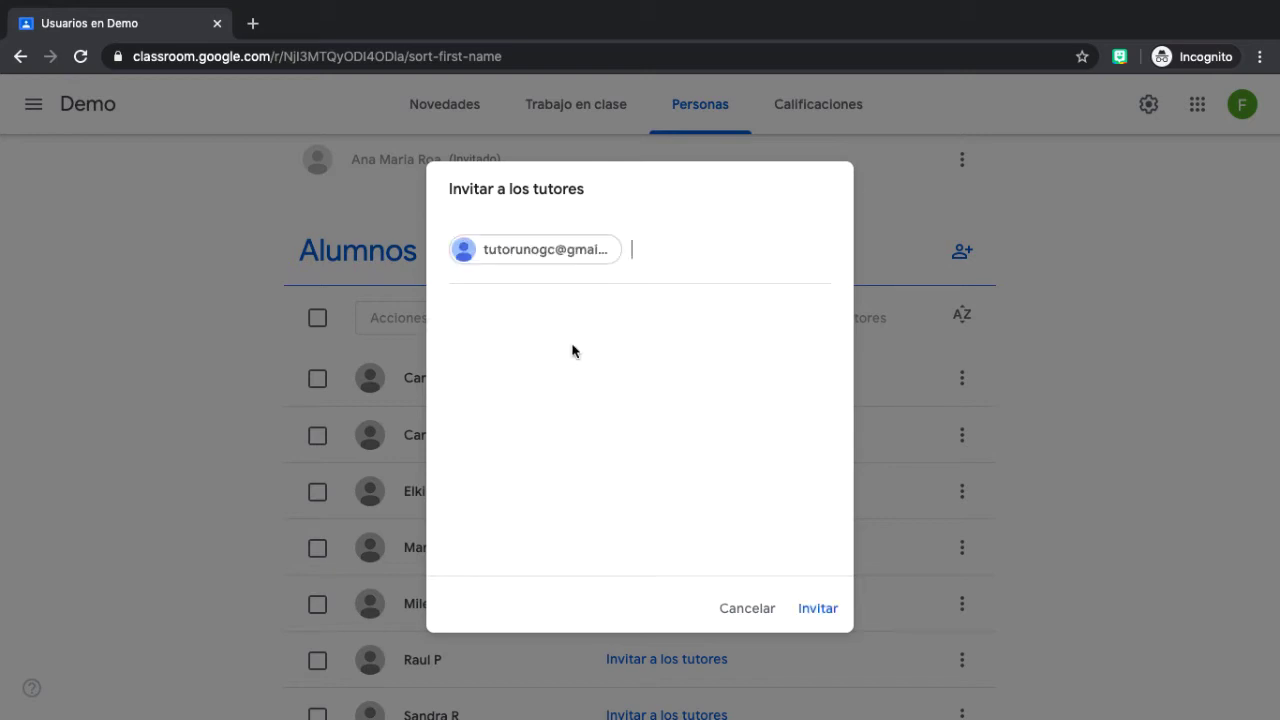
{"action": "left_click", "coordinate": [822, 617]}
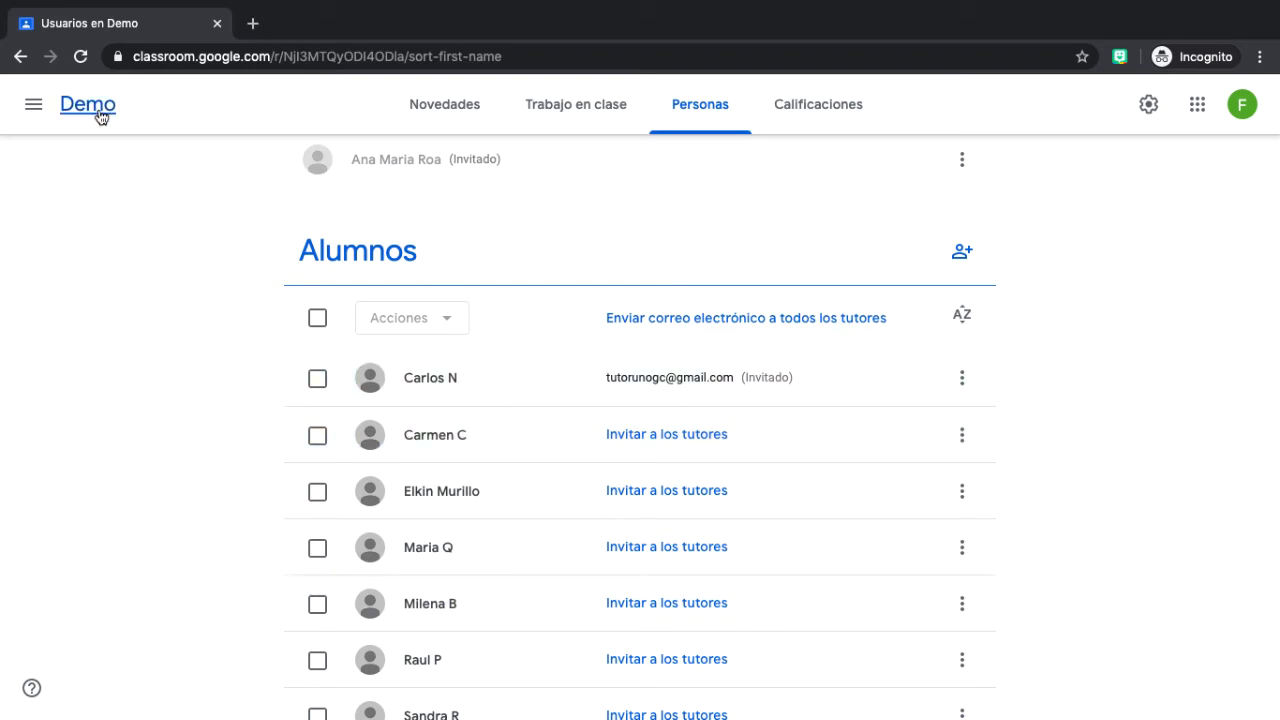
{"action": "left_click", "coordinate": [82, 58]}
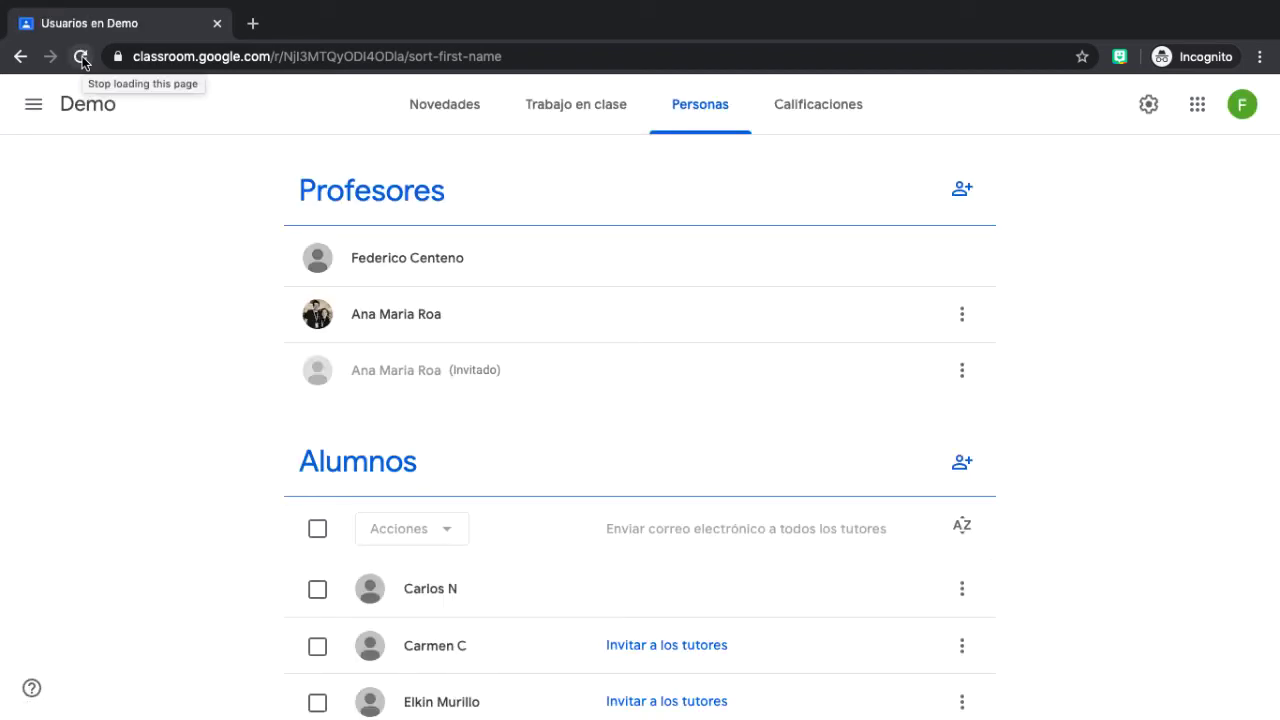
{"action": "scroll", "coordinate": [372, 240], "scroll_direction": "down", "scroll_amount": 2}
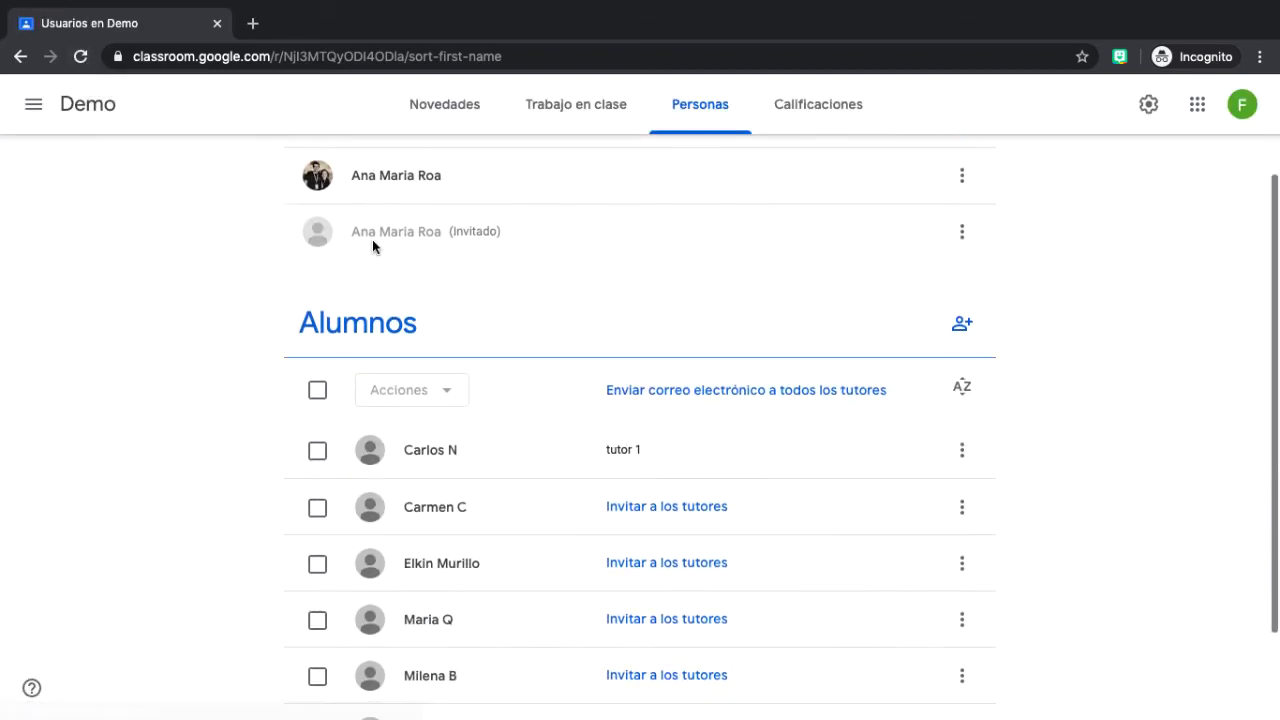
{"action": "scroll", "coordinate": [372, 239], "scroll_direction": "down", "scroll_amount": 1}
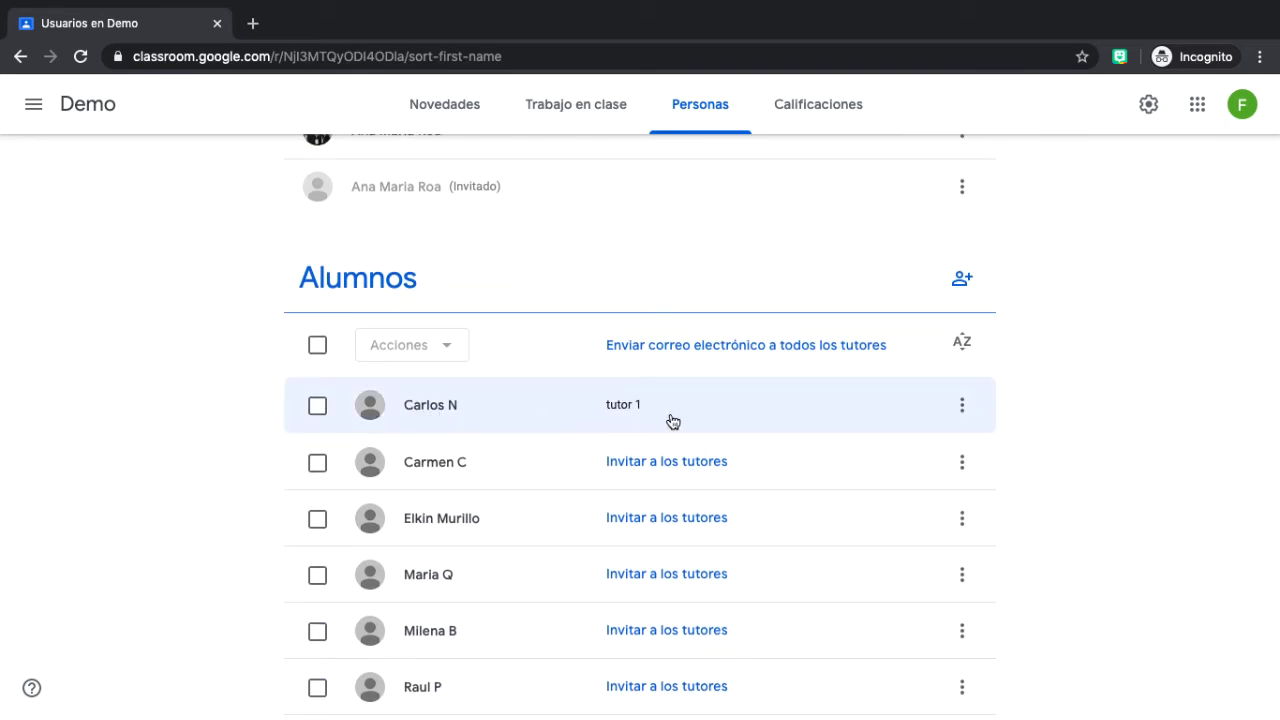
{"action": "left_click", "coordinate": [966, 411]}
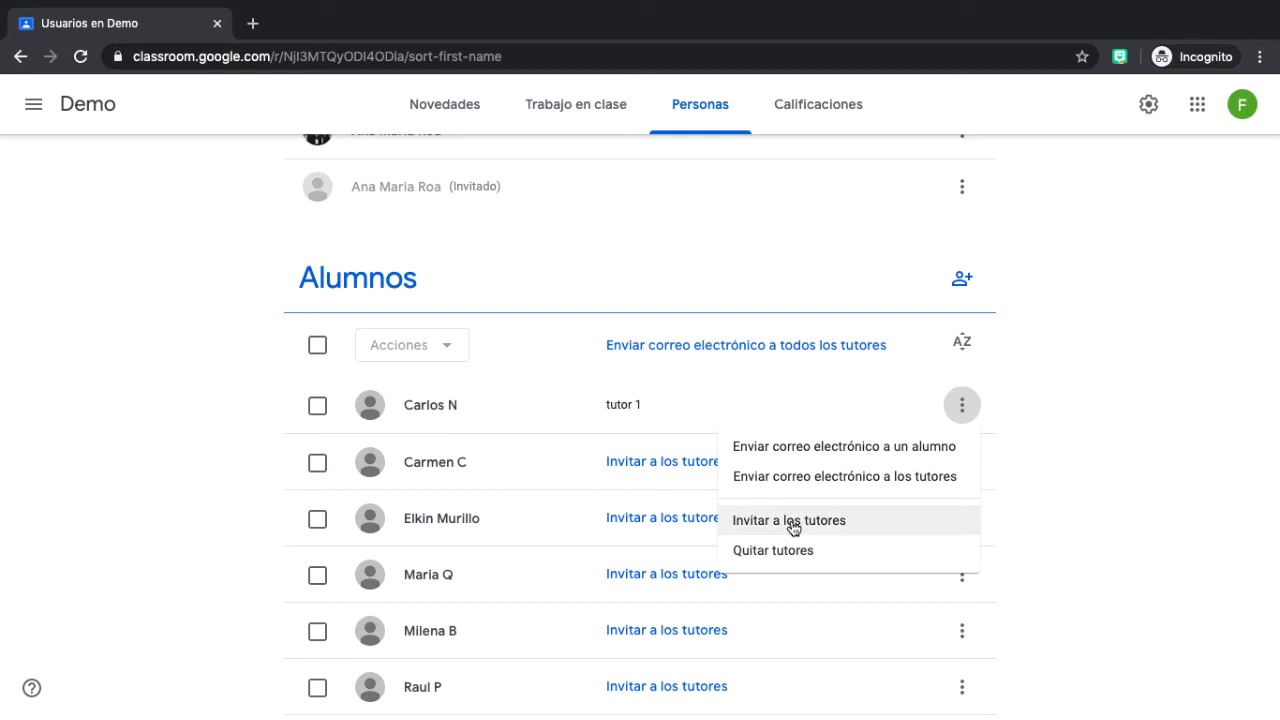
{"action": "left_click", "coordinate": [1042, 421]}
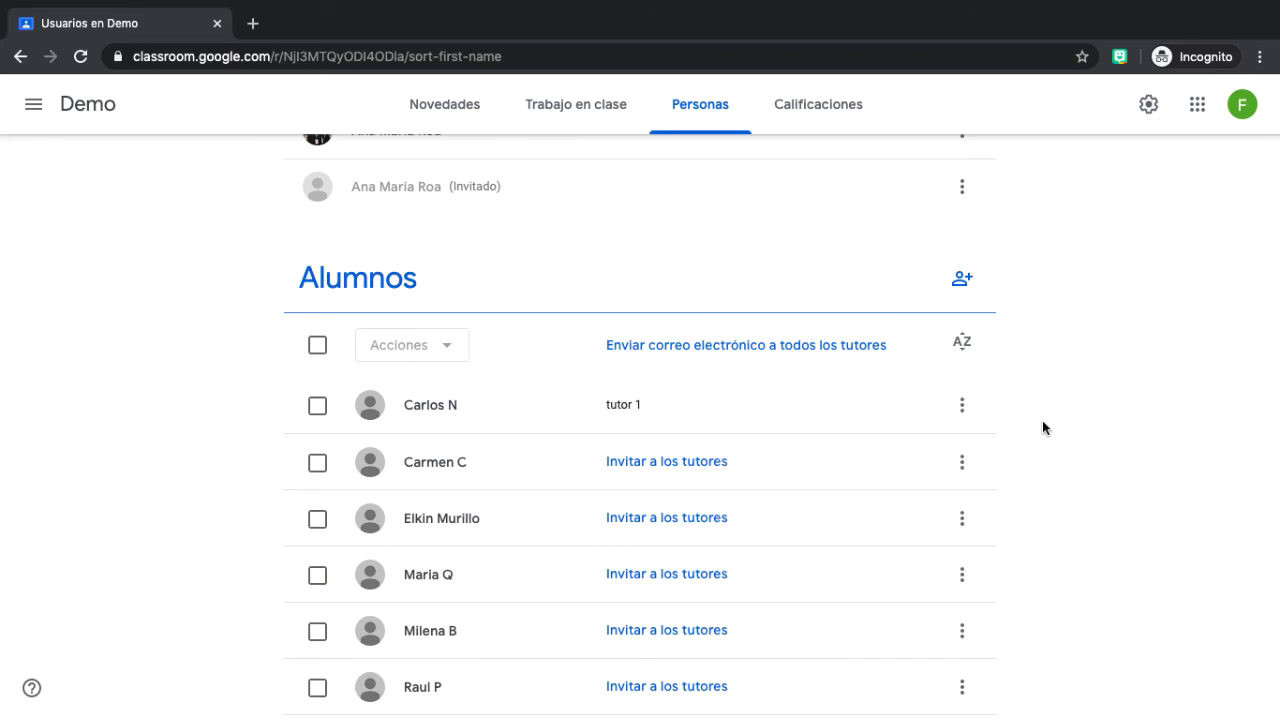
{"action": "left_click", "coordinate": [427, 414]}
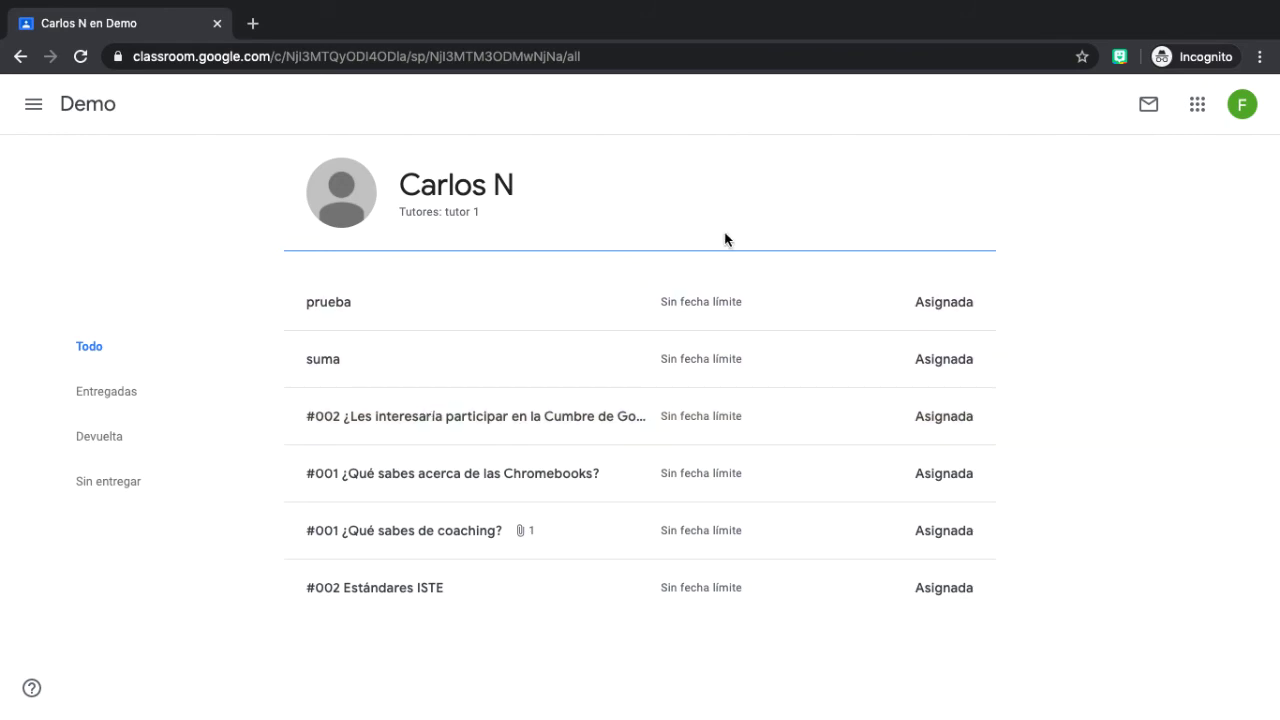
{"action": "left_click", "coordinate": [1152, 106]}
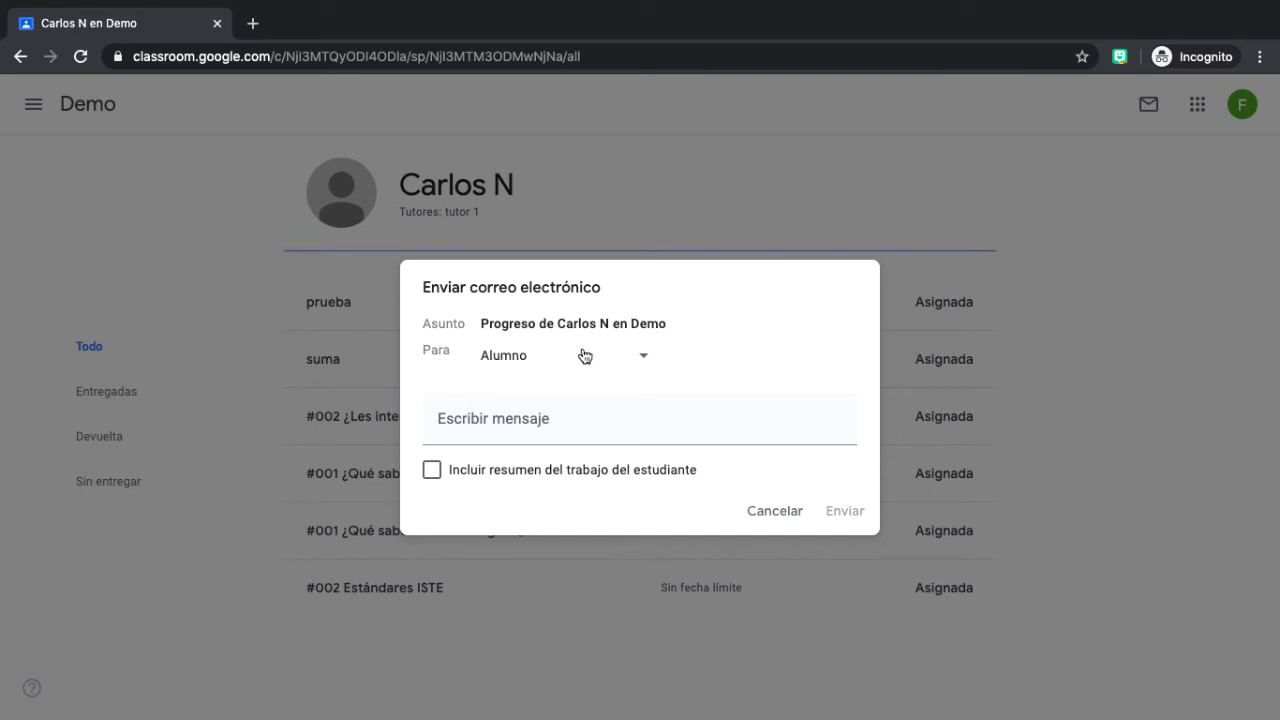
Send the e-mail to Estudiante y tutores with the work summary and message 'Comparto porgreso'.
{"action": "left_click", "coordinate": [645, 357]}
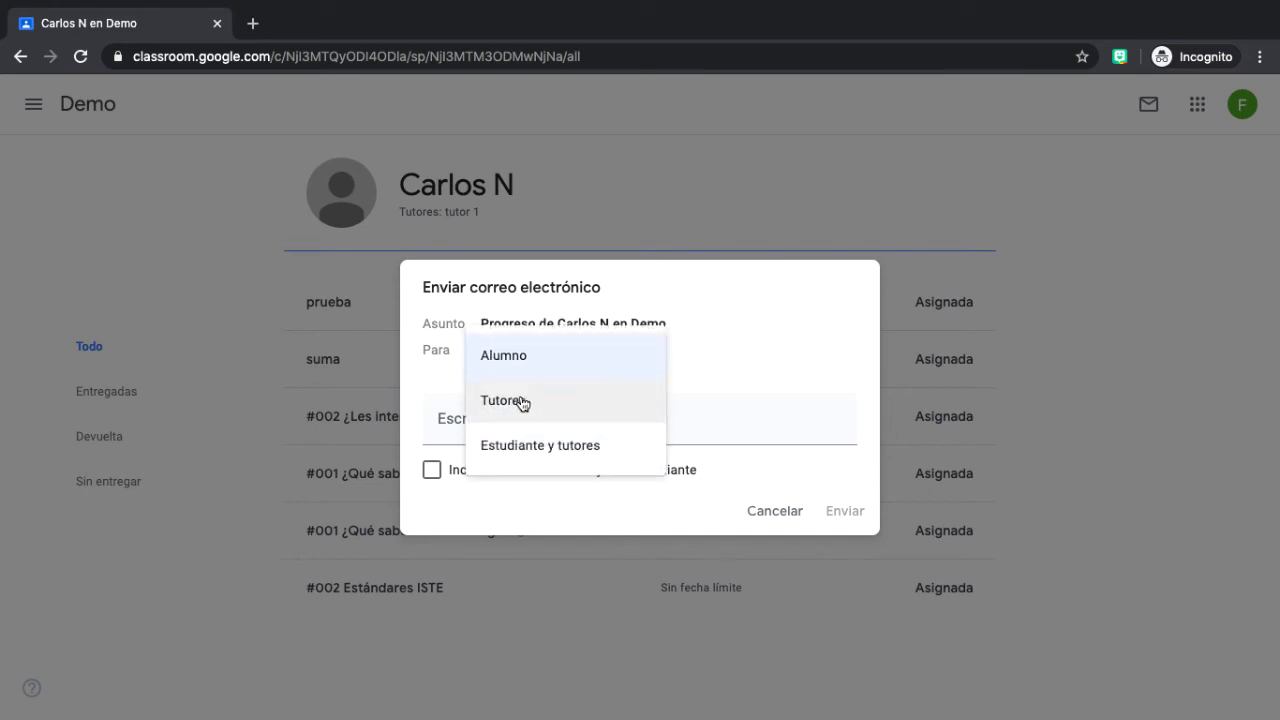
{"action": "left_click", "coordinate": [527, 451]}
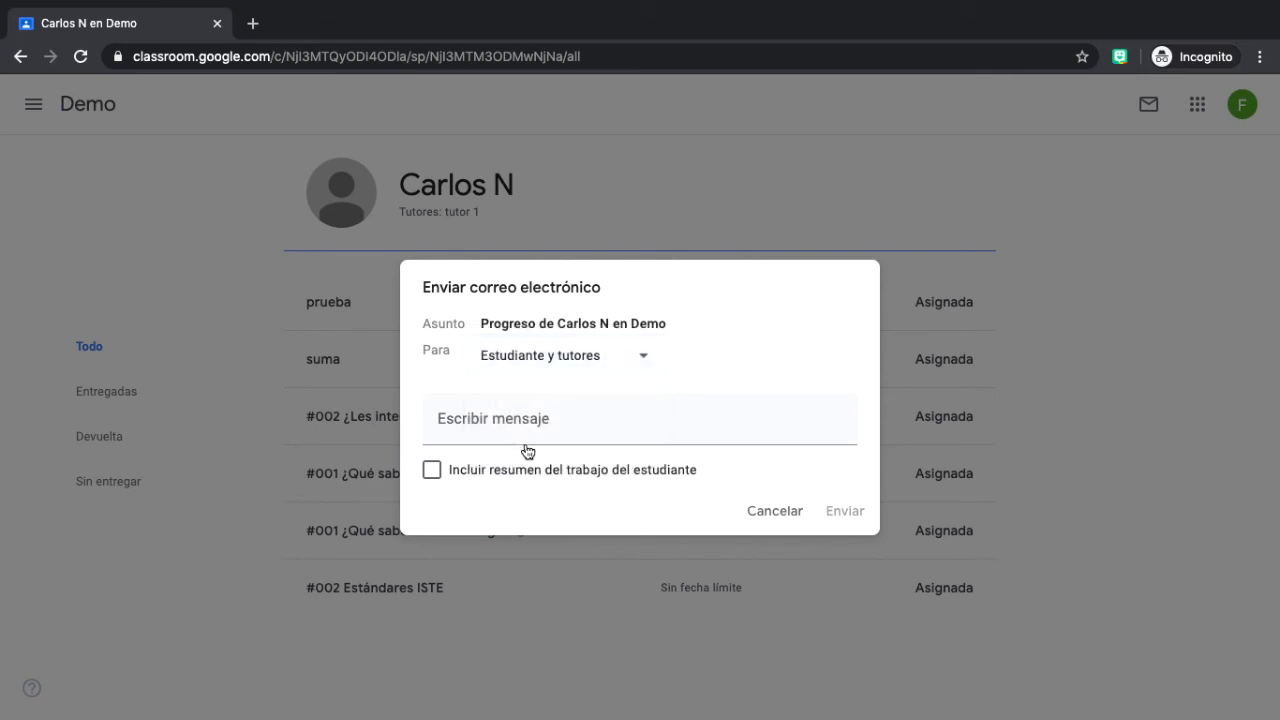
{"action": "left_click", "coordinate": [431, 471]}
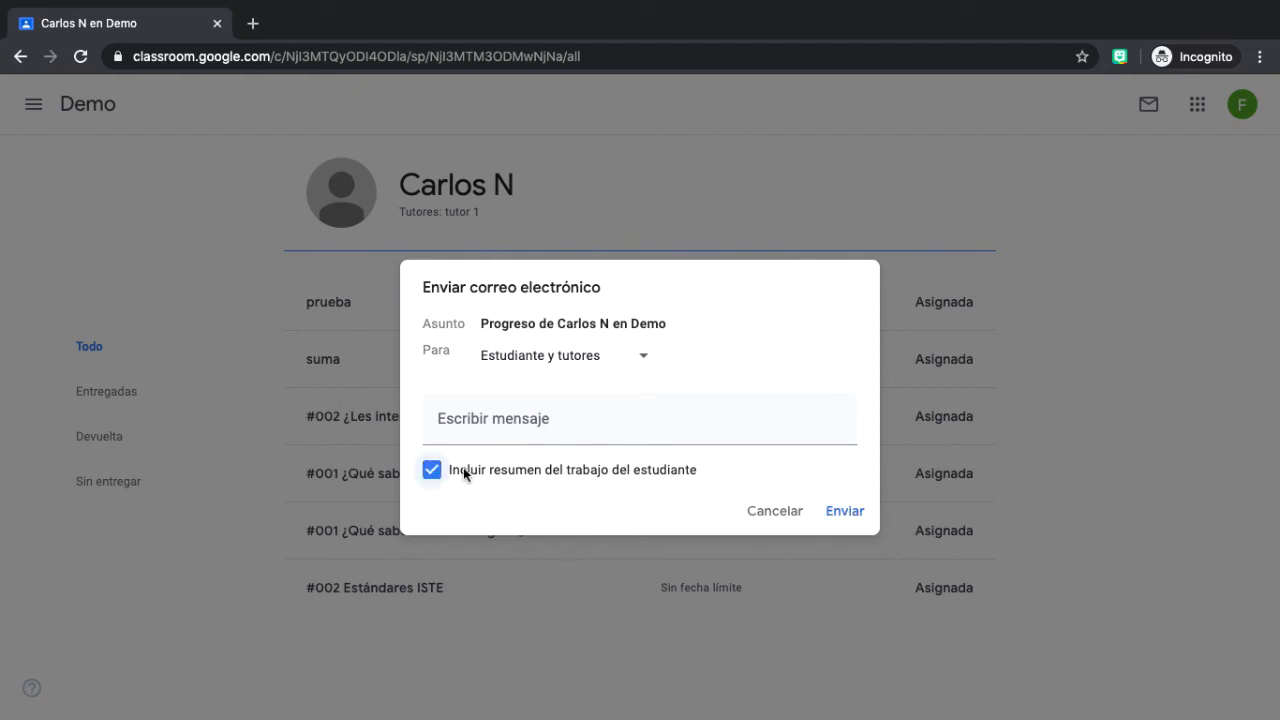
{"action": "left_click", "coordinate": [469, 417]}
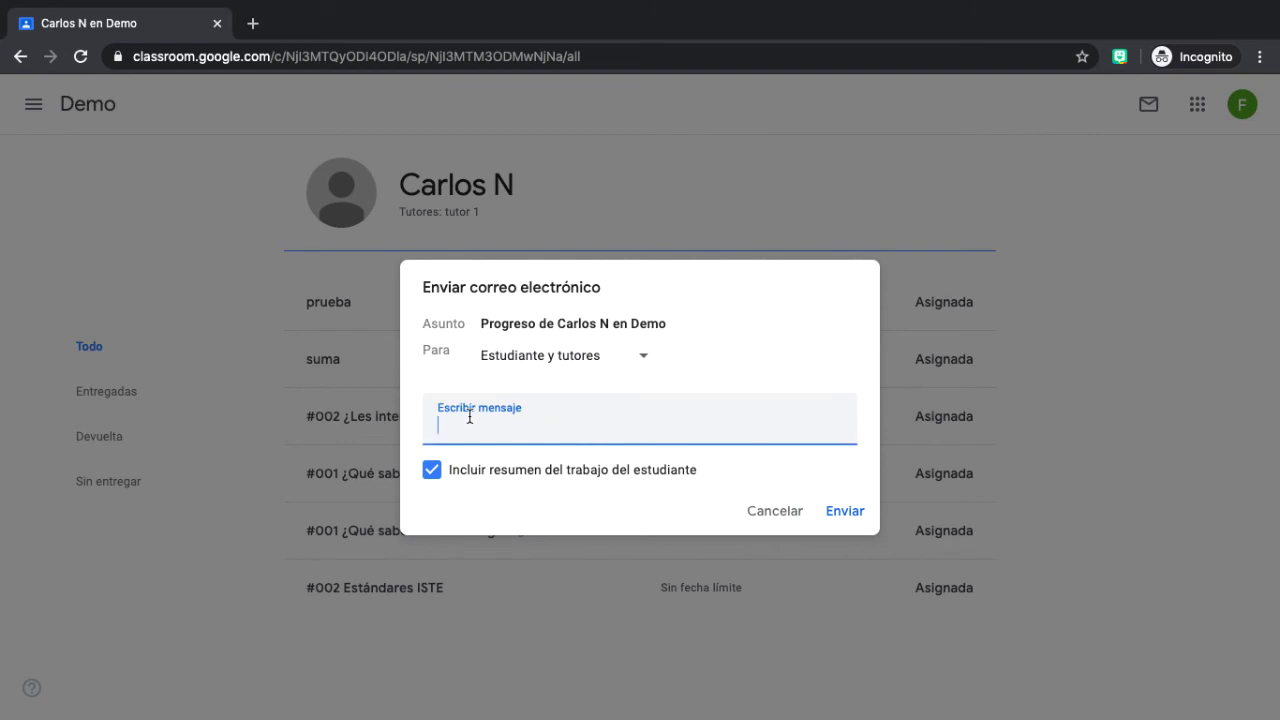
{"action": "type", "text": "Comparto porgreso"}
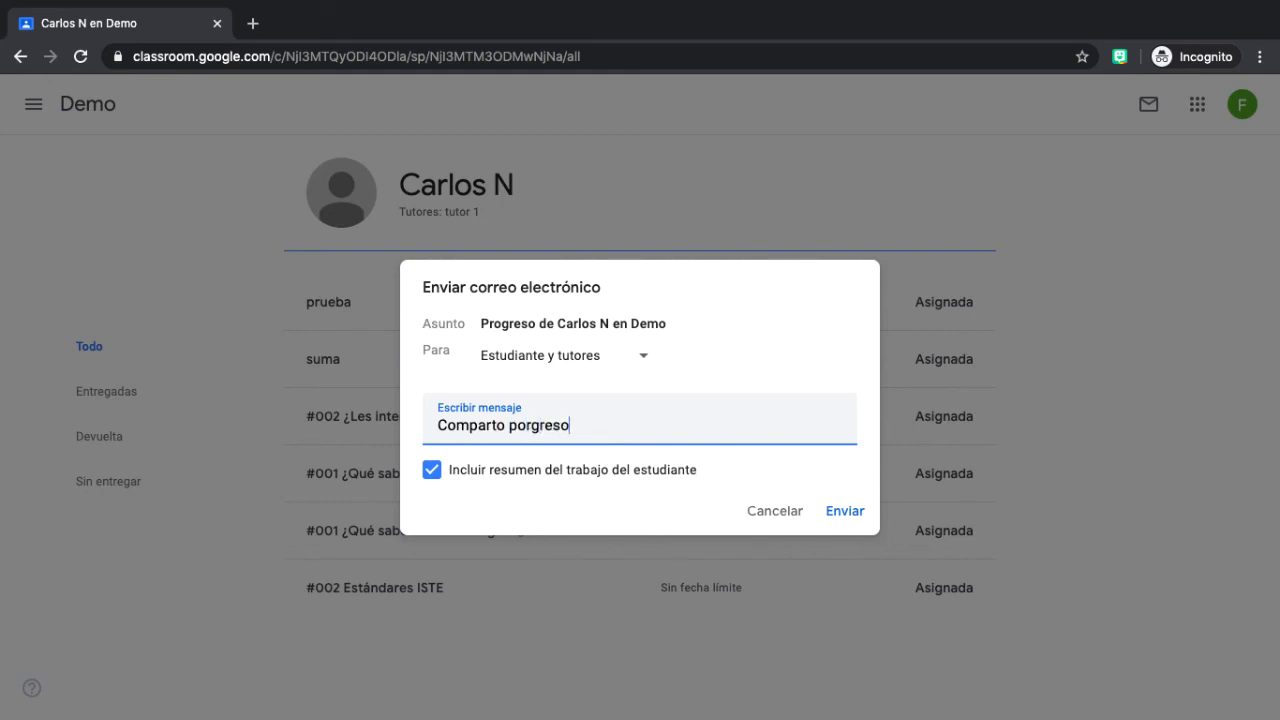
{"action": "left_click", "coordinate": [851, 516]}
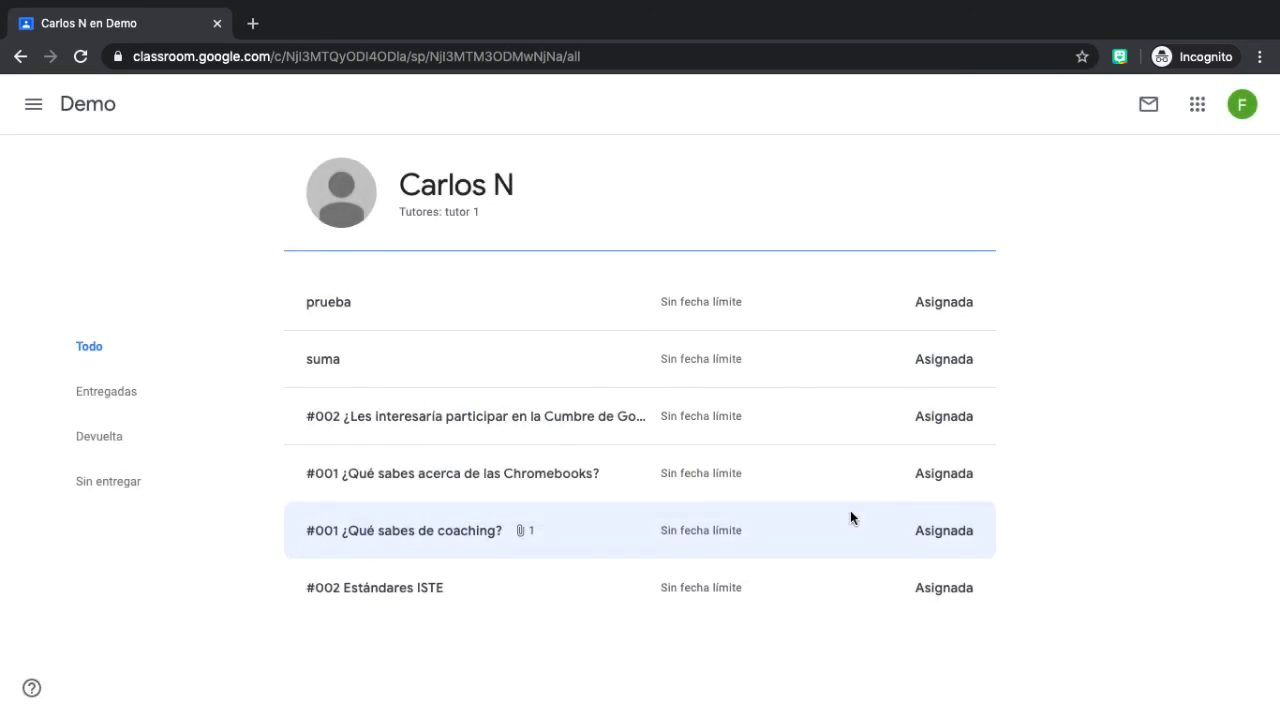